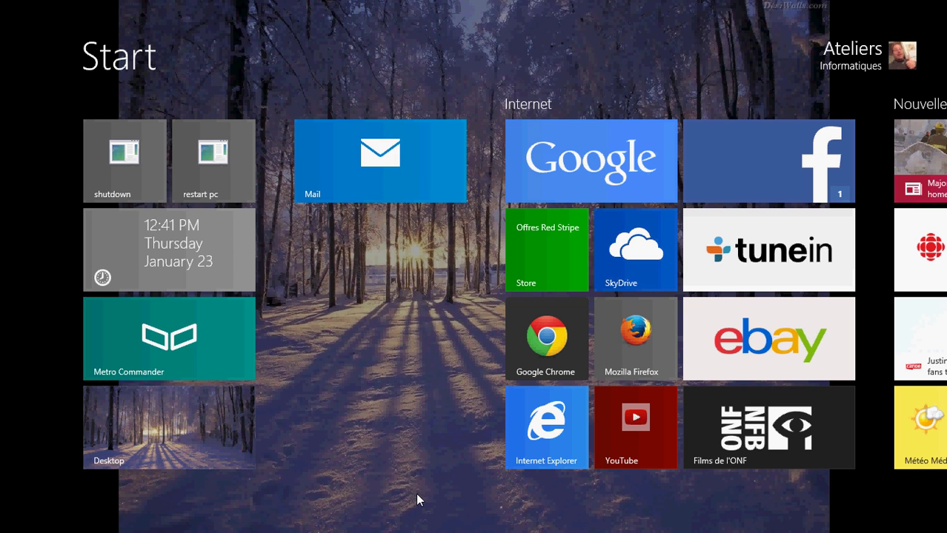
Open Internet Explorer, load nytimes.com and open the Super PAC Clinton headline article
left_click(560, 419)
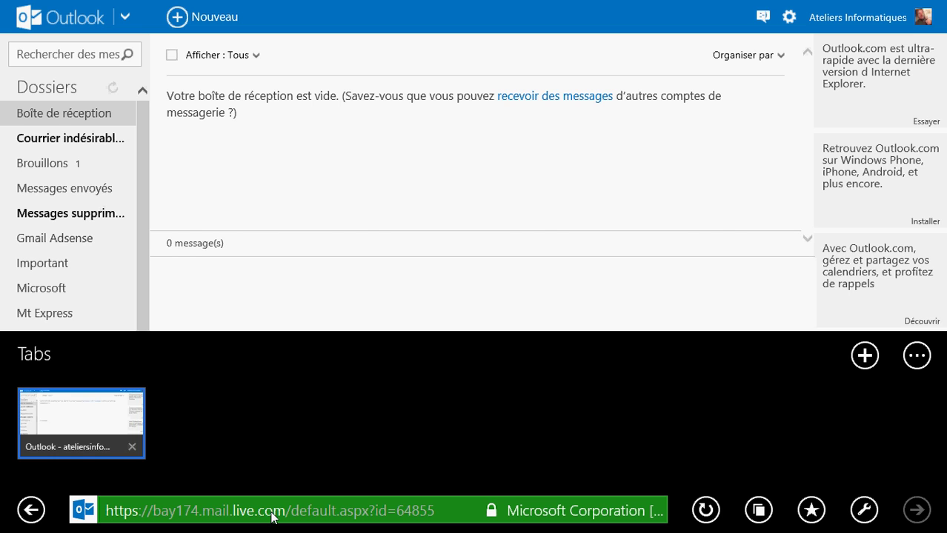
left_click(354, 512)
type("nytimes.com/")
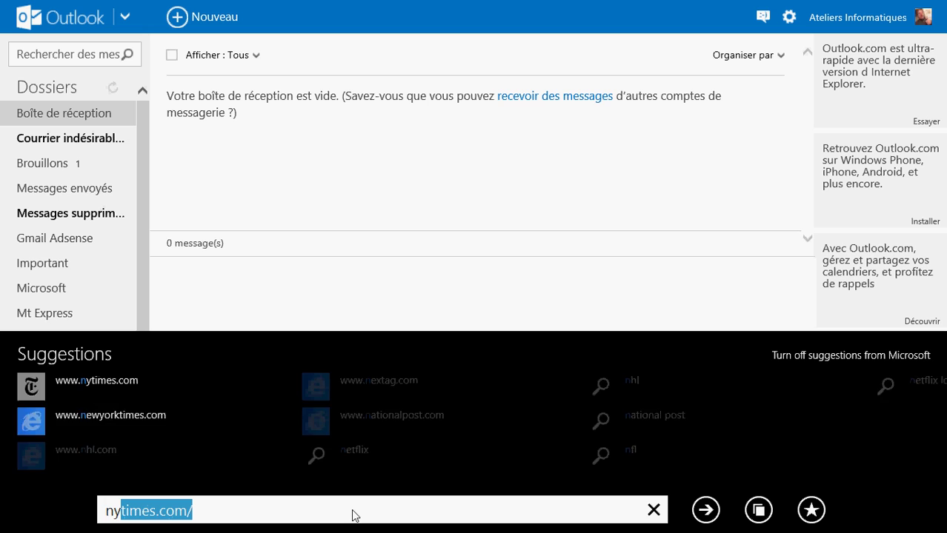
key("Return")
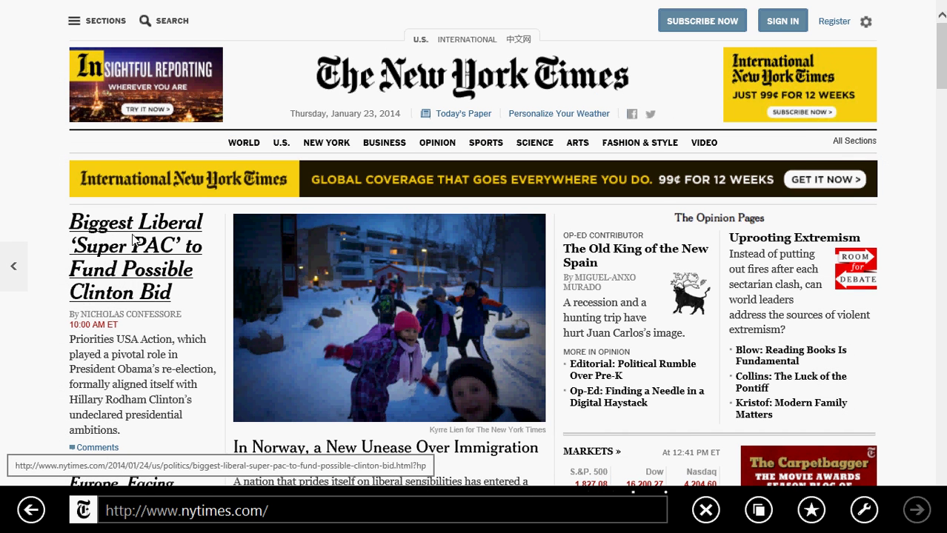
left_click(134, 238)
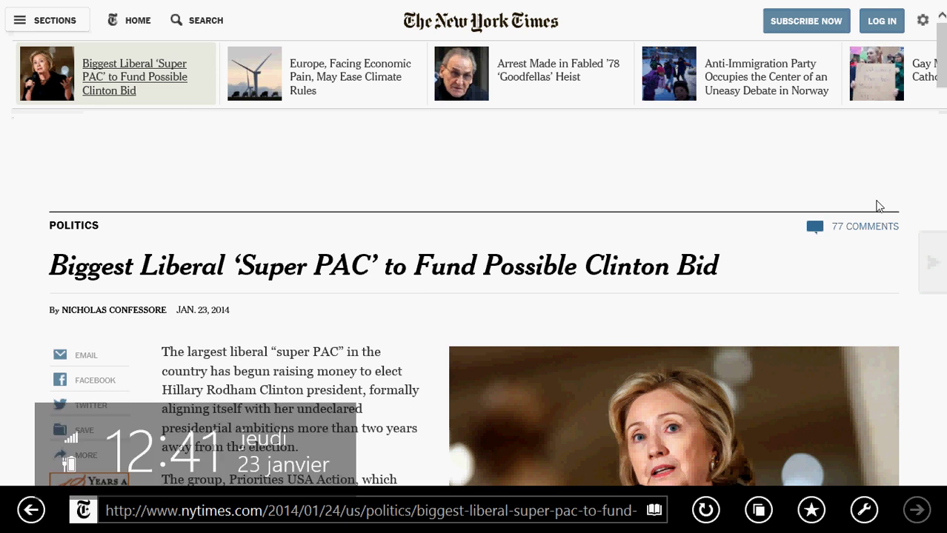
View the article's Share options from the charms bar, then return to the Start screen
mouse_move(942, 203)
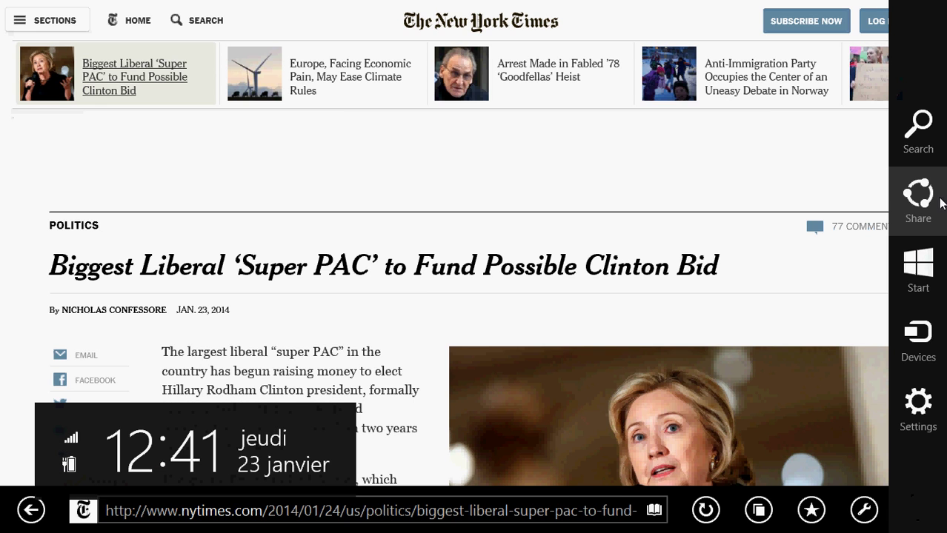
left_click(923, 206)
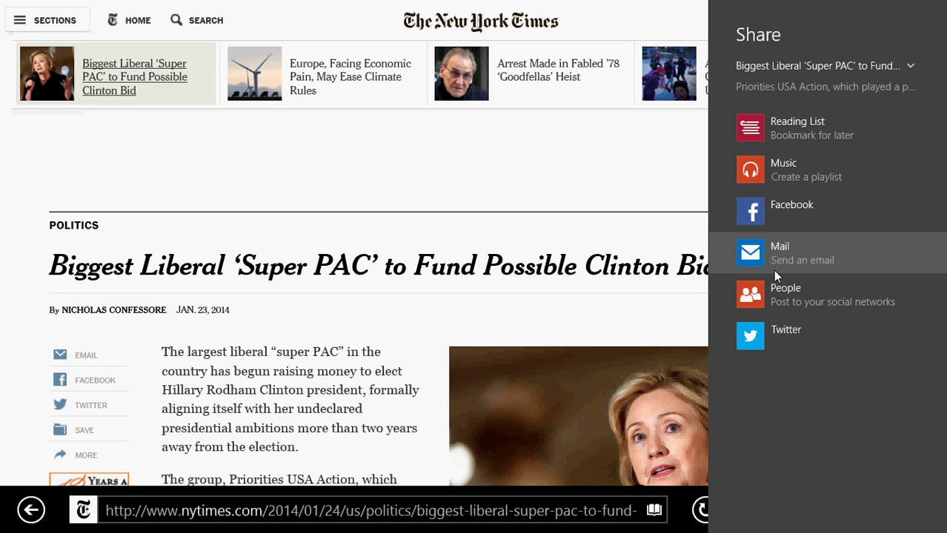
key("super")
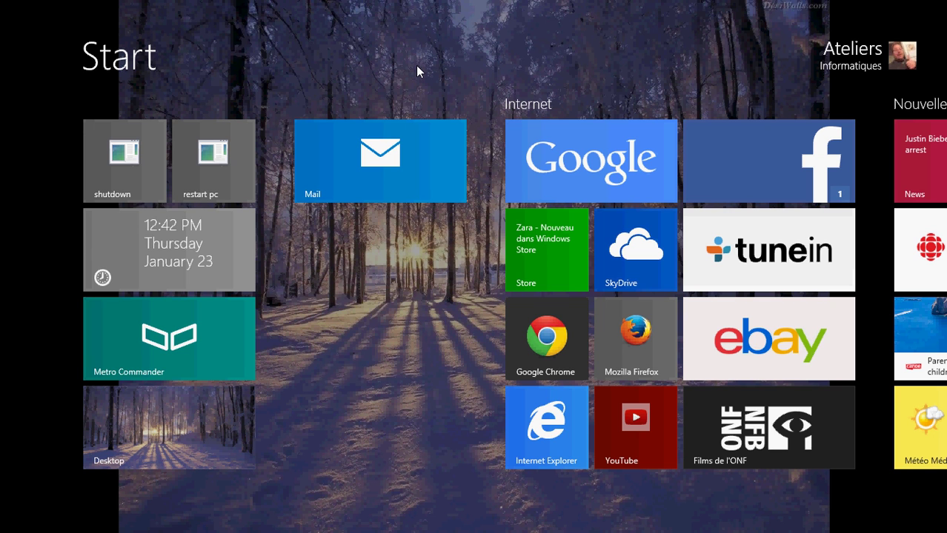
left_click(377, 144)
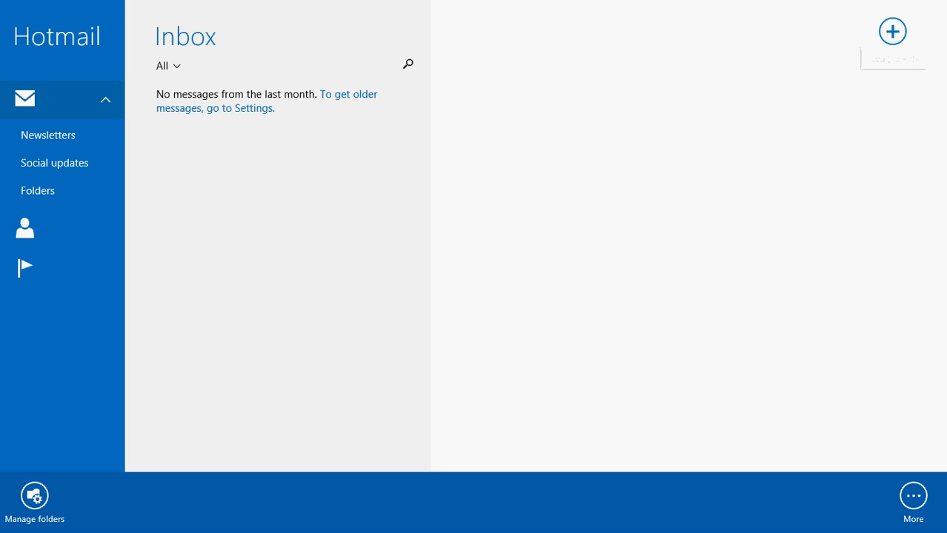
mouse_move(946, 0)
mouse_move(921, 206)
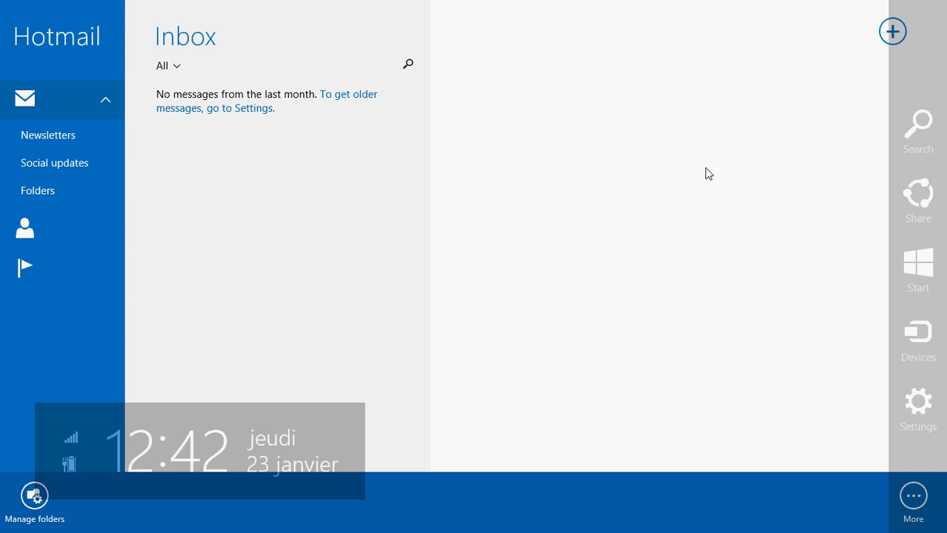
key("super")
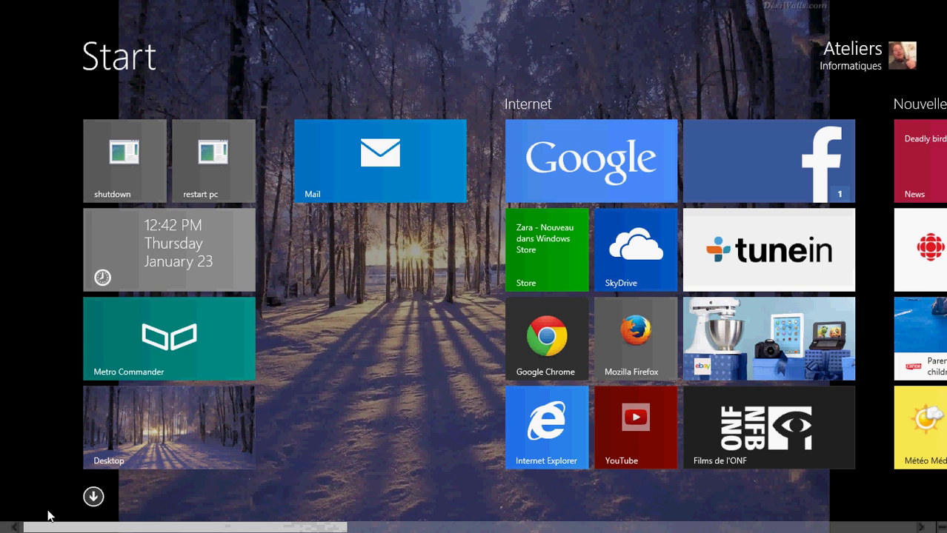
left_click(93, 497)
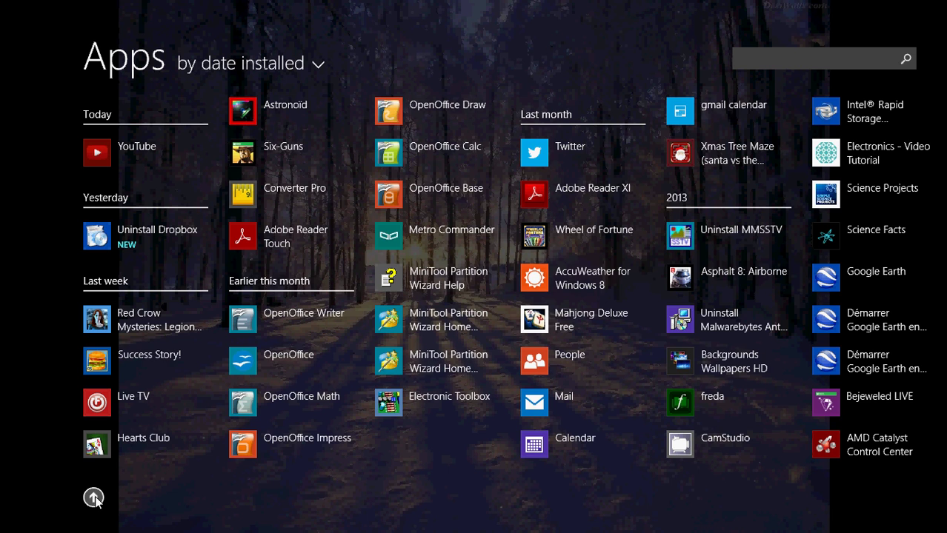
left_click(93, 498)
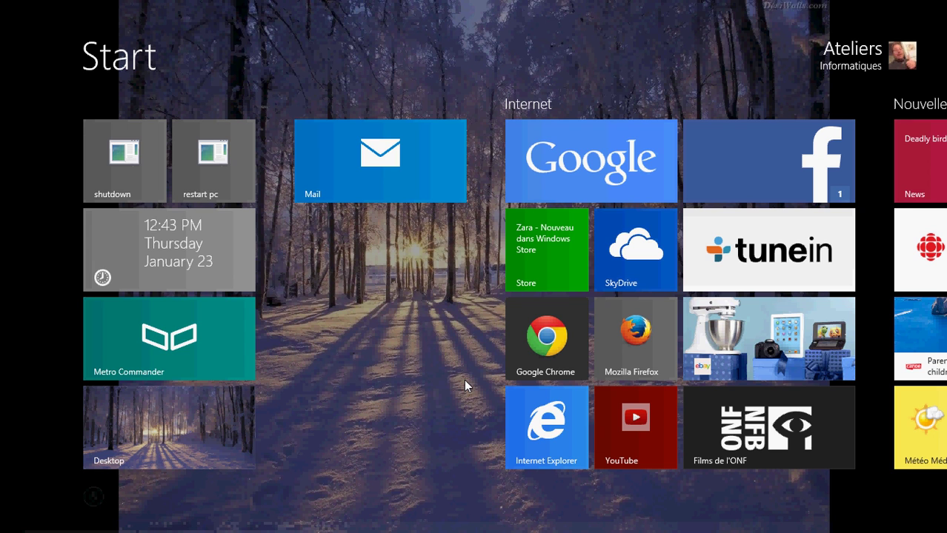
mouse_move(945, 1)
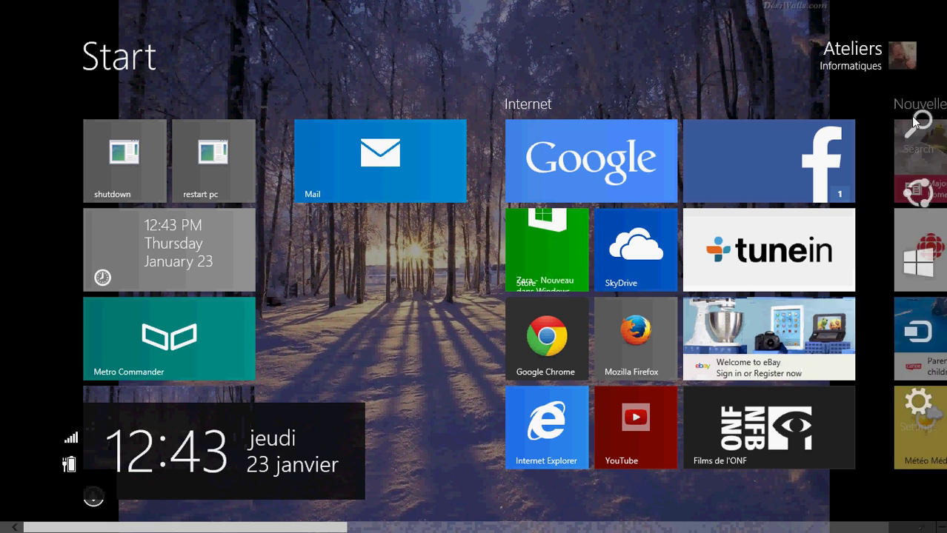
left_click(915, 123)
type("mail")
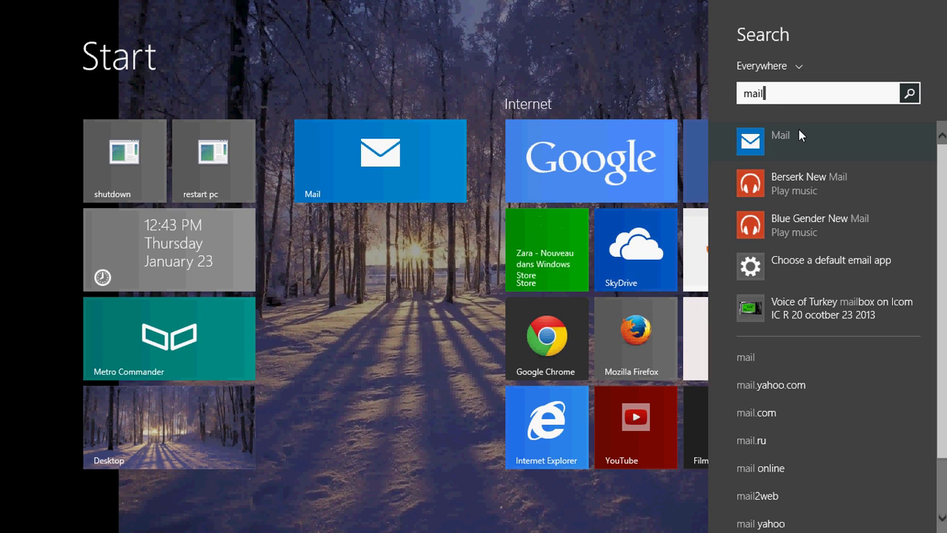
left_click(391, 170)
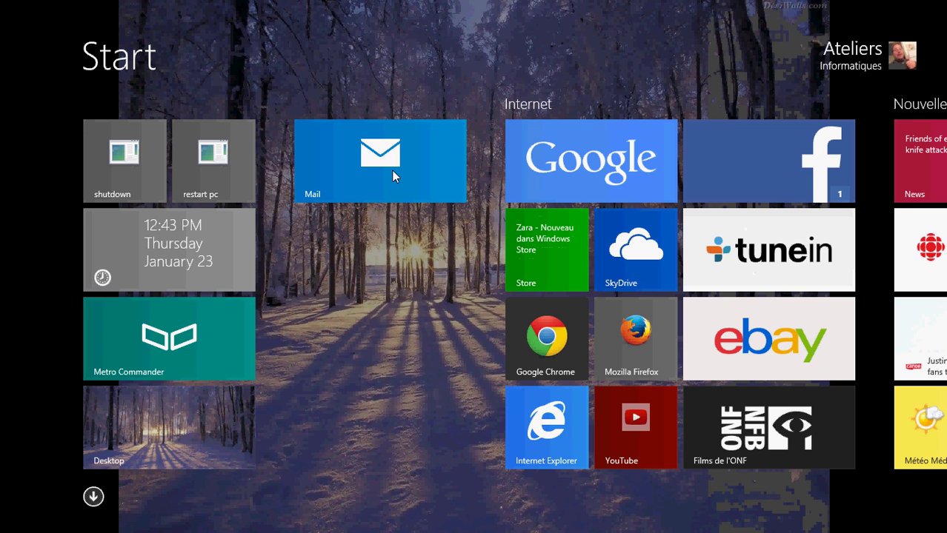
Launch Mail and go to Settings > Accounts > Add an account
left_click(391, 170)
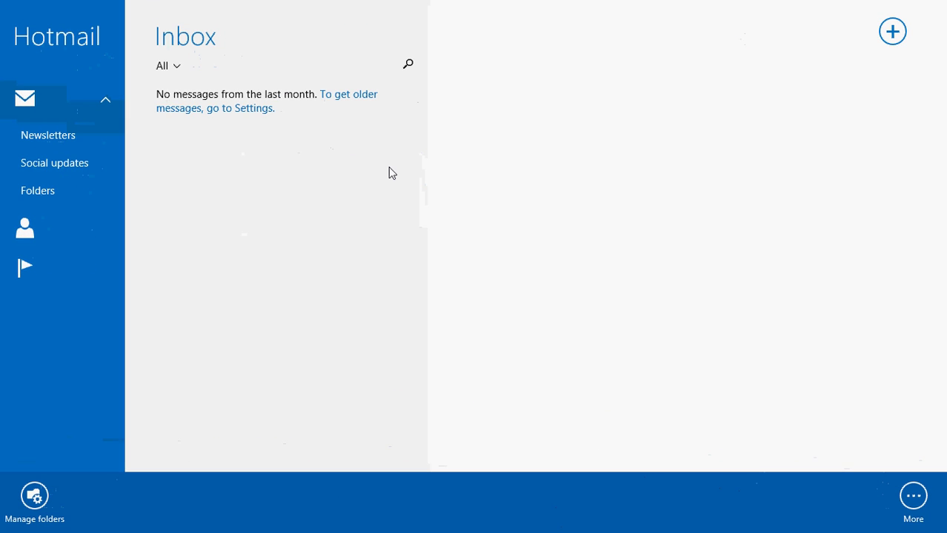
mouse_move(944, 2)
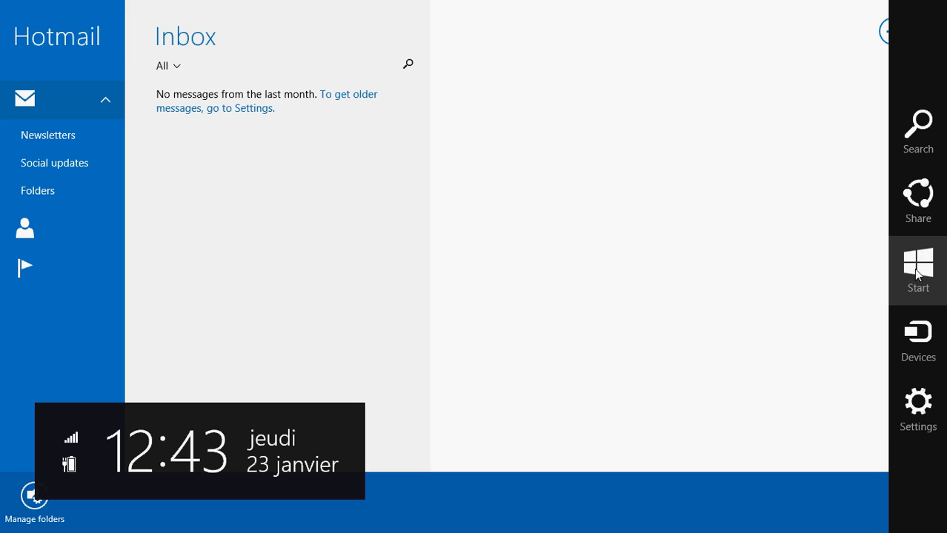
left_click(913, 423)
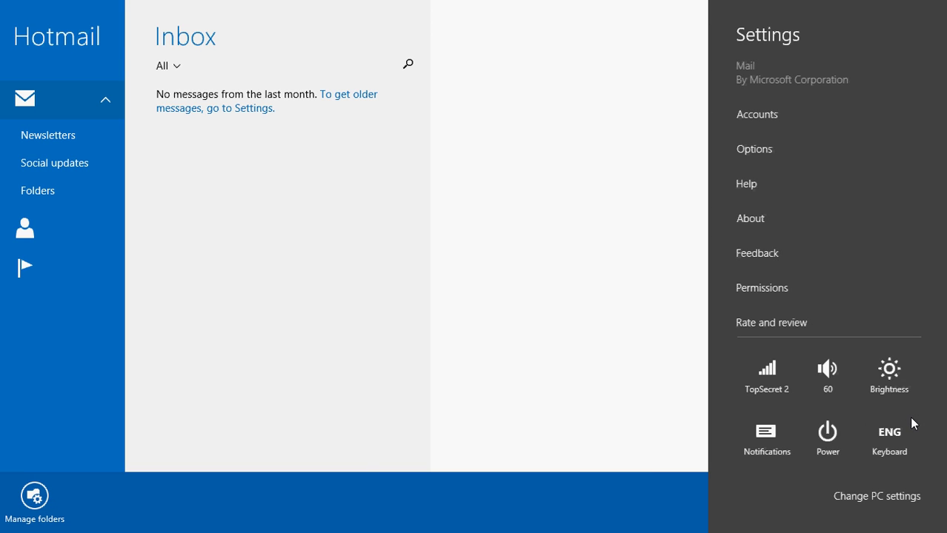
left_click(765, 120)
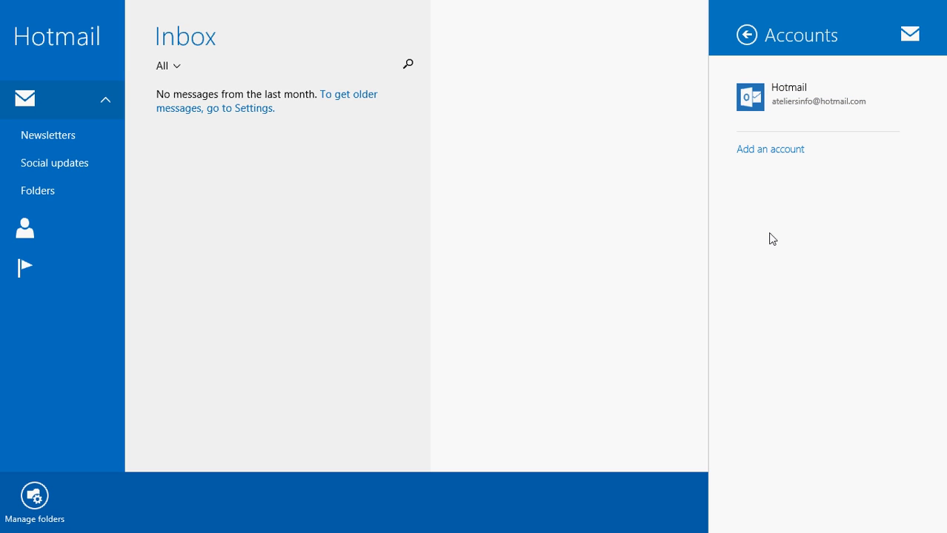
left_click(770, 152)
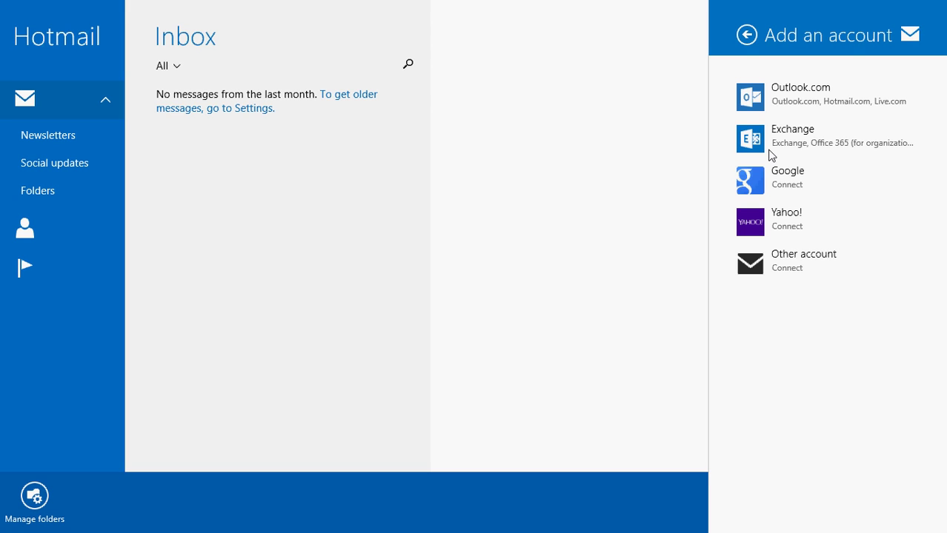
Start and cancel an Other account setup, then reopen Settings > Accounts > Add an account
left_click(813, 270)
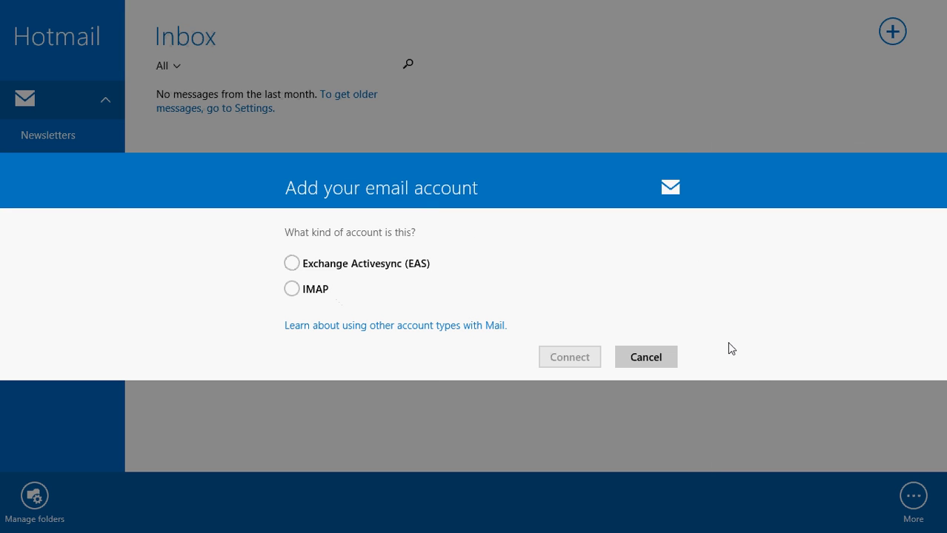
left_click(671, 357)
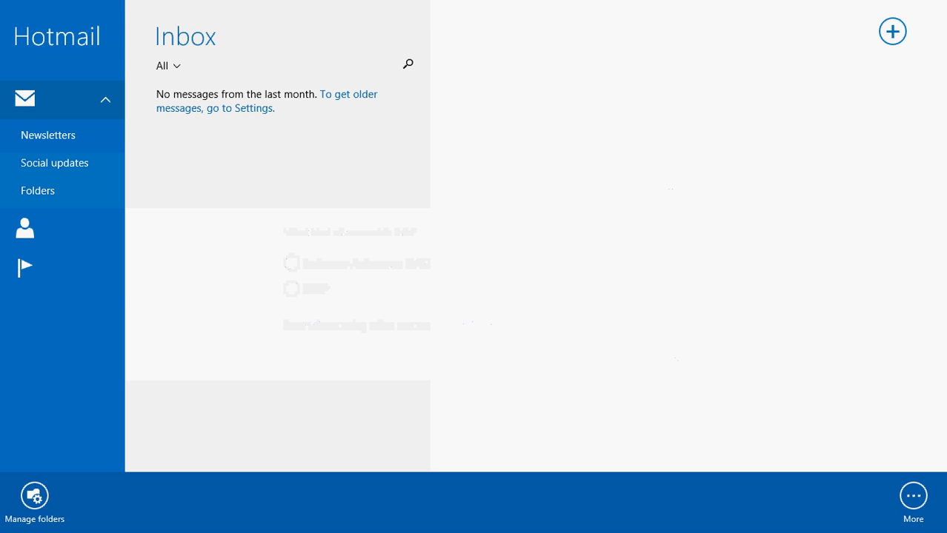
mouse_move(945, 530)
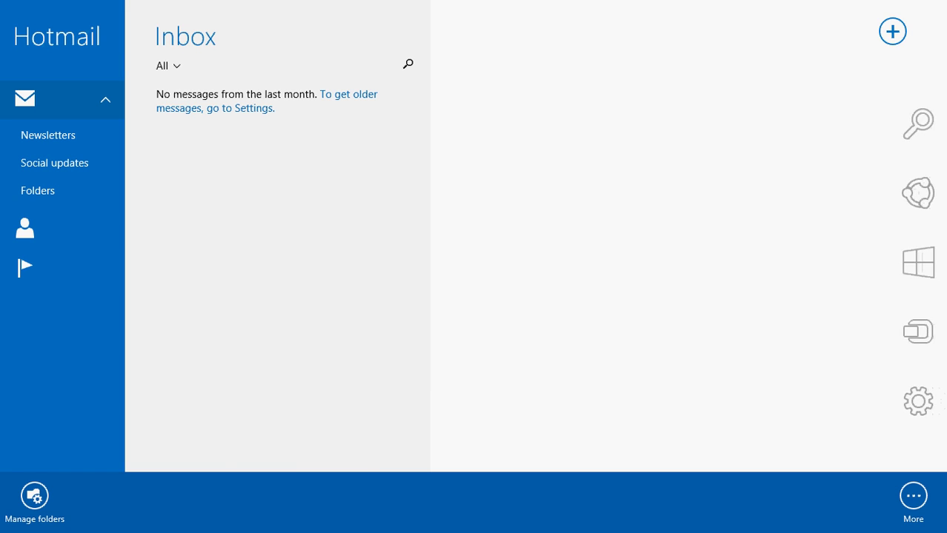
left_click(924, 422)
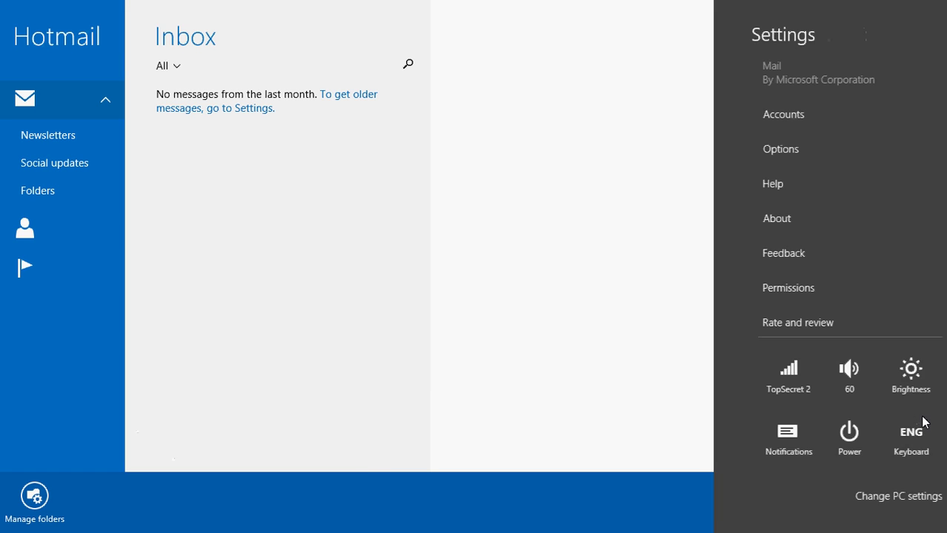
left_click(765, 130)
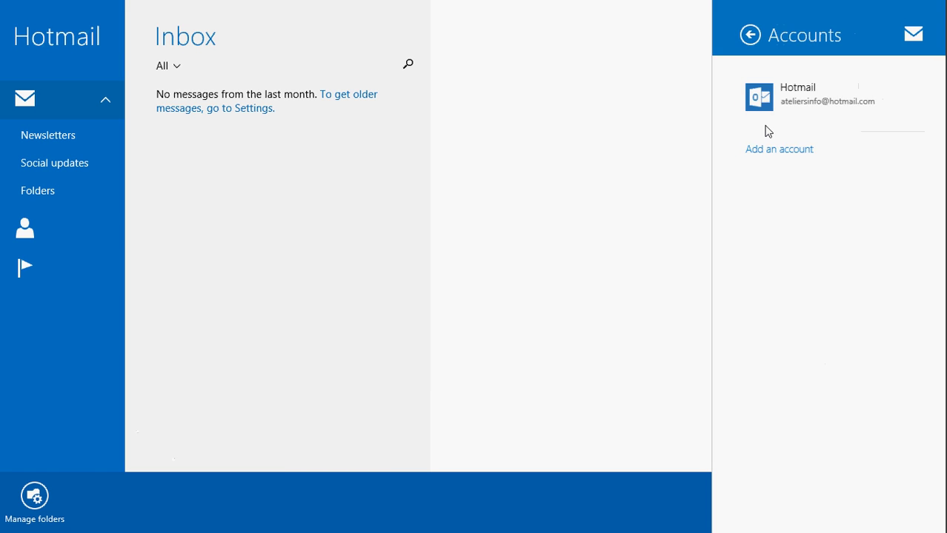
left_click(753, 154)
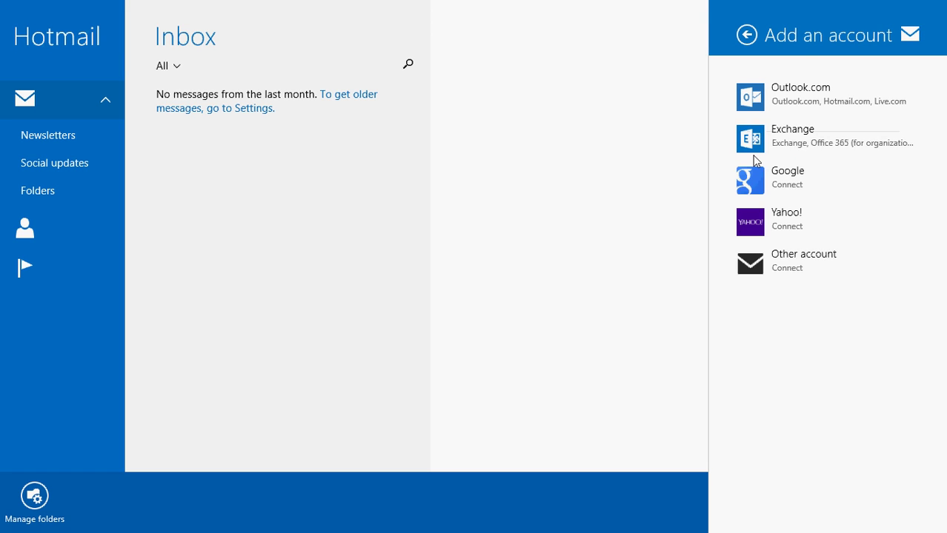
Choose Google, sign in with the Gmail credentials, and scroll down to the Accepter button
left_click(778, 180)
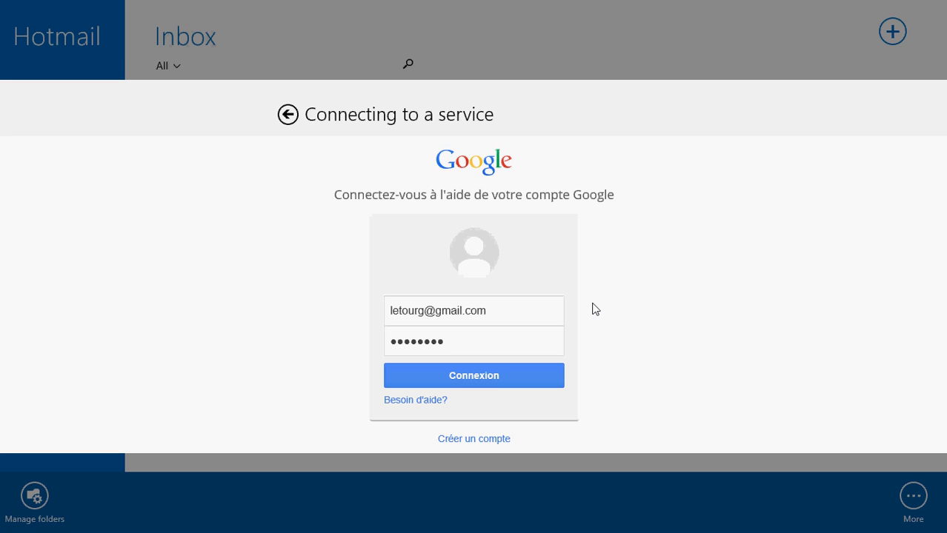
left_click(471, 380)
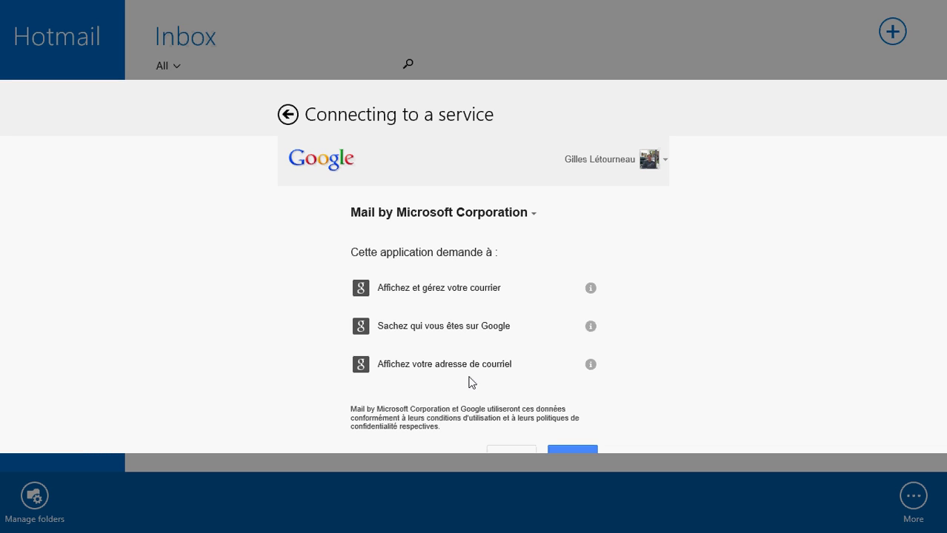
scroll(469, 382, "down", 1)
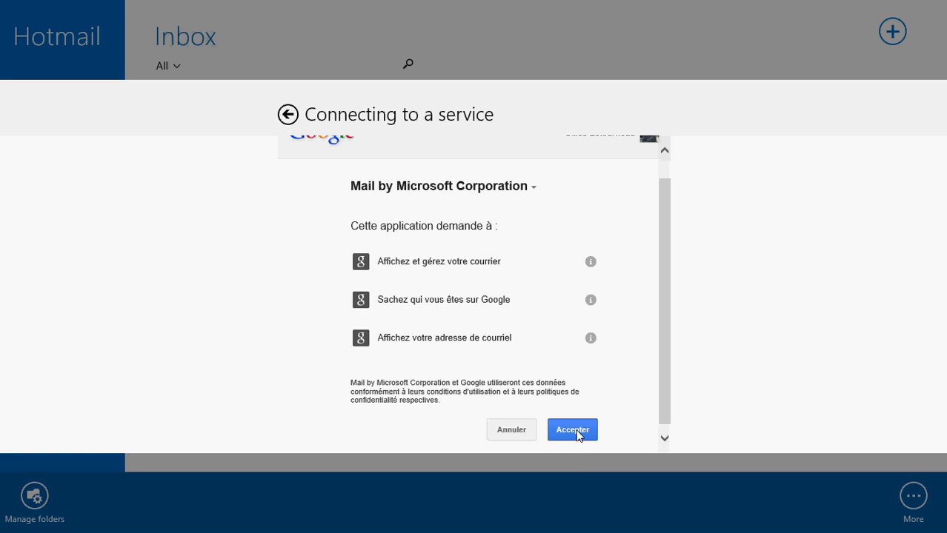
Grant Mail access to Google, decline connecting friends, and select the Facebook message in the Gmail inbox
left_click(577, 432)
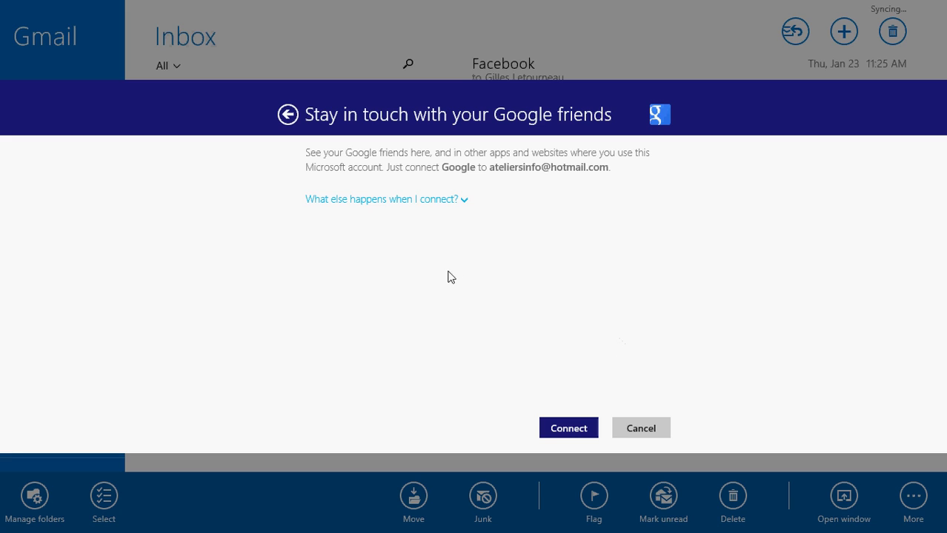
left_click(642, 429)
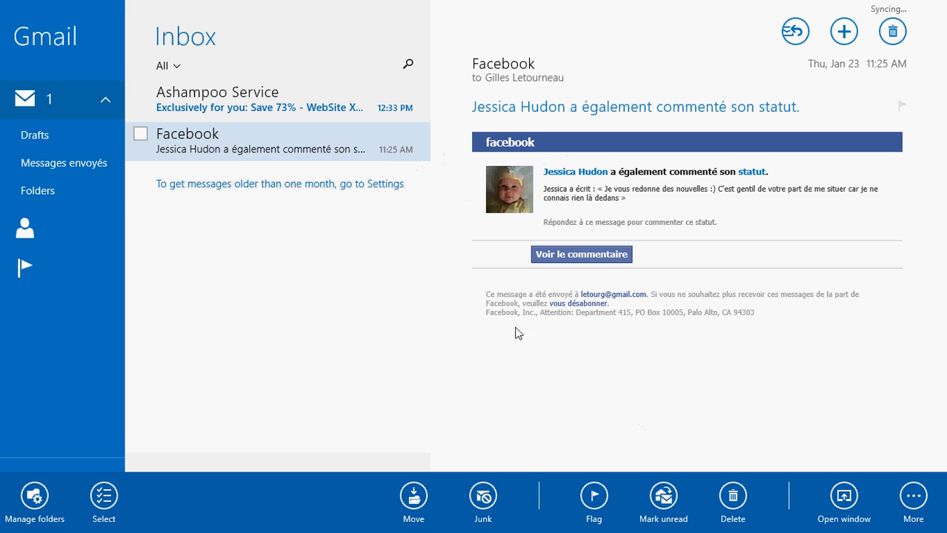
left_click(73, 33)
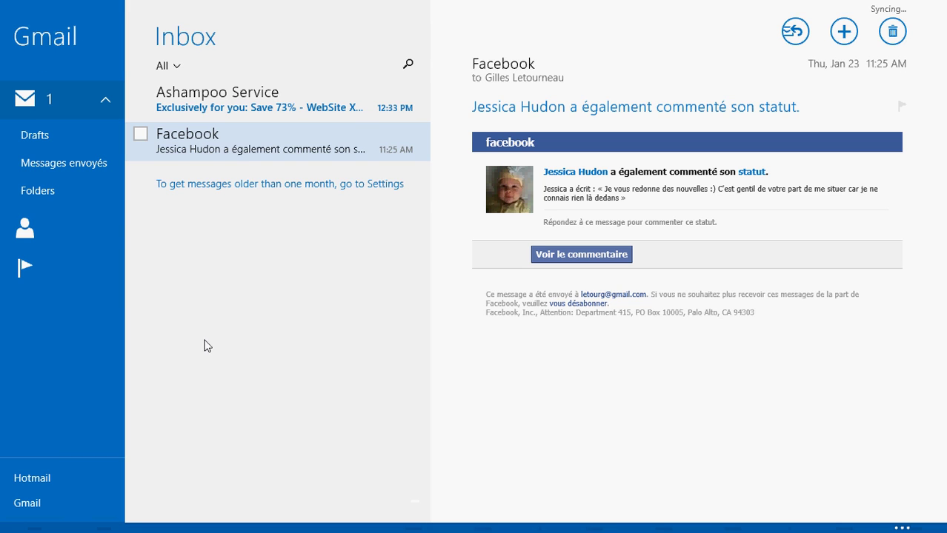
left_click(140, 136)
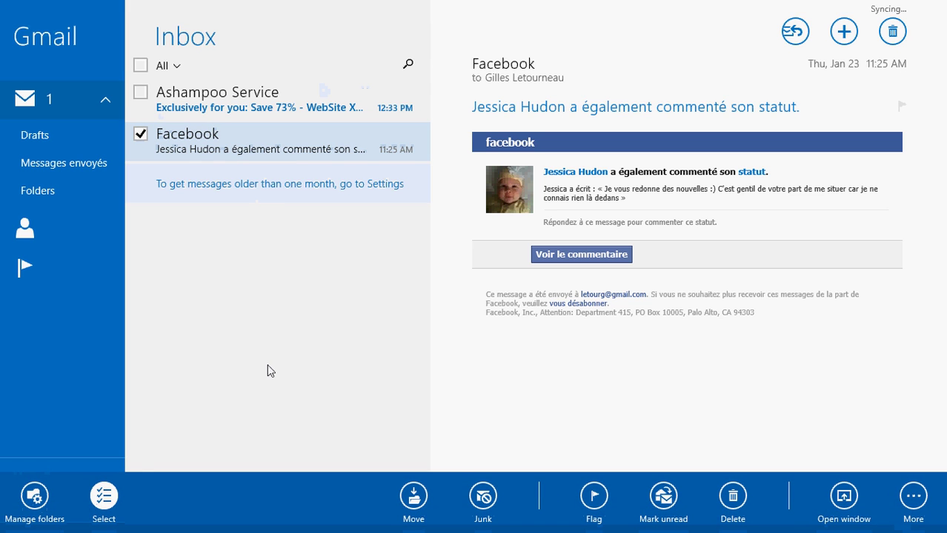
Delete the Facebook message, select and deselect the Ashampoo message, then switch to Hotmail and back to Gmail
left_click(733, 496)
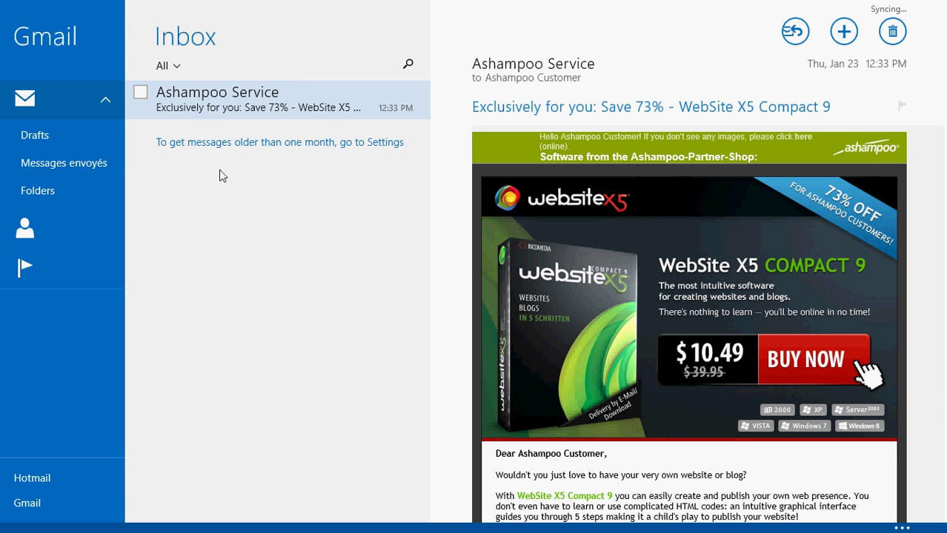
left_click(141, 94)
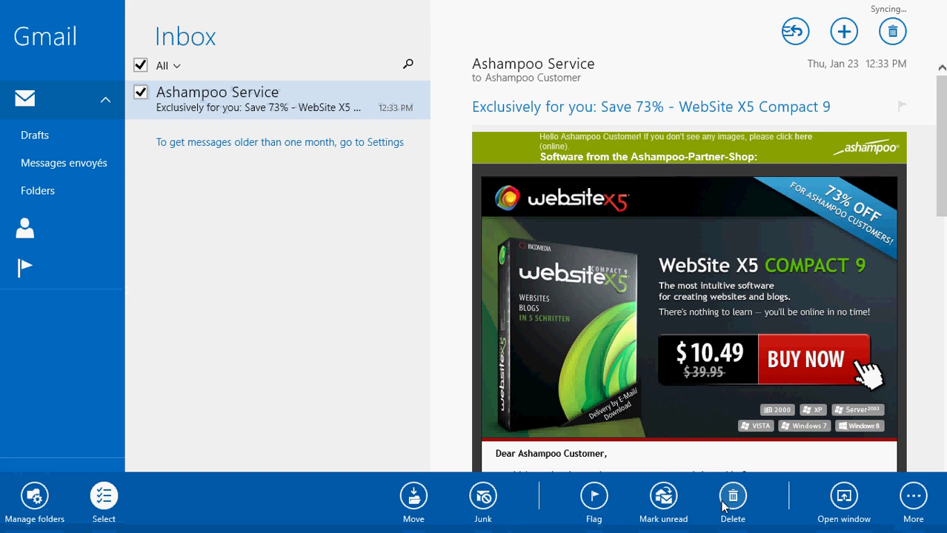
key("Escape")
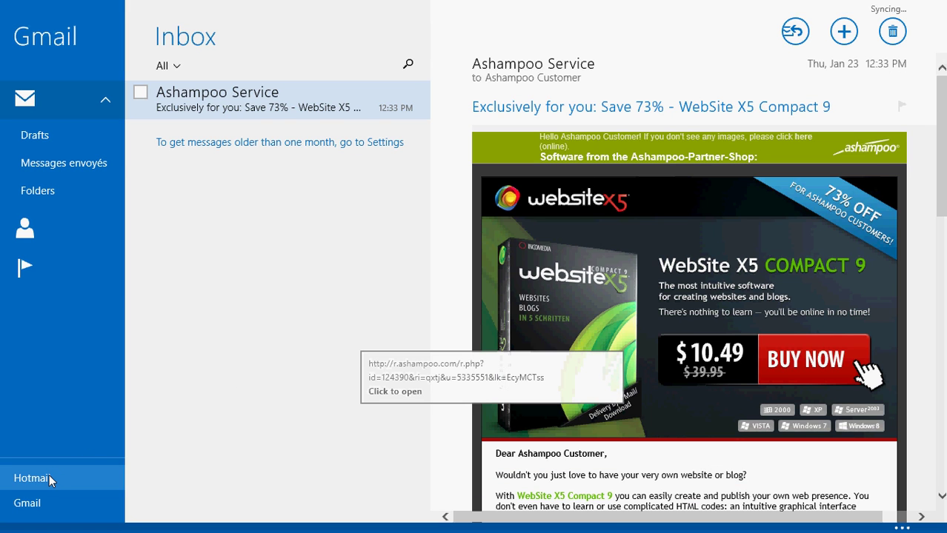
left_click(48, 478)
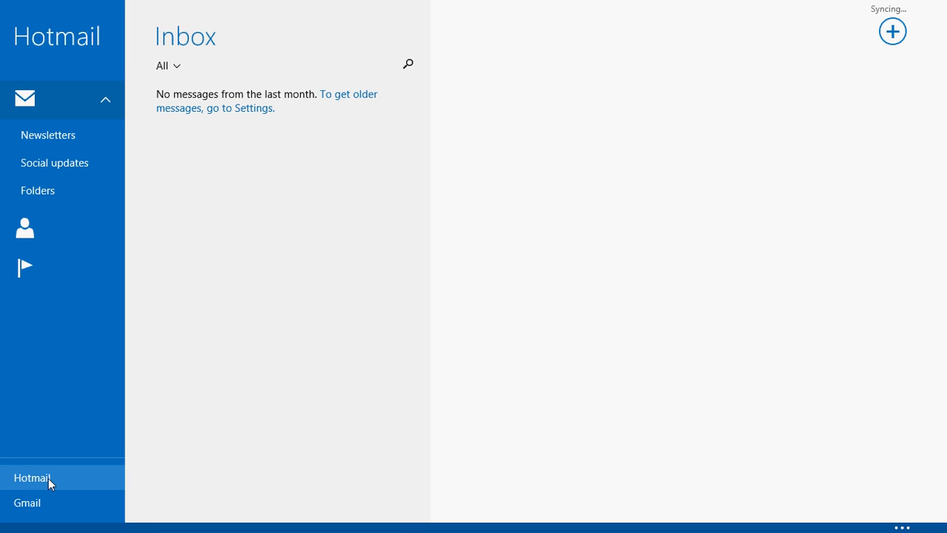
left_click(35, 510)
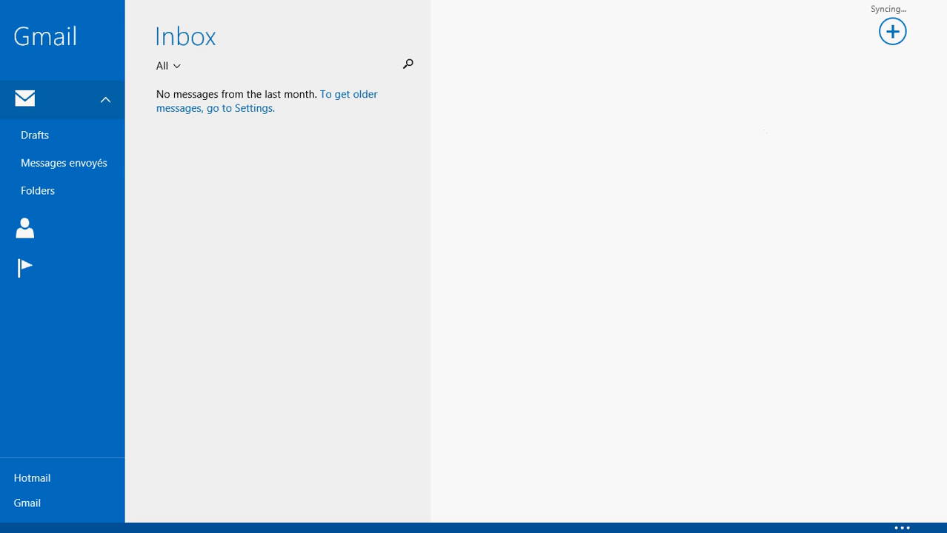
Open Mail's Settings > Accounts from the charms and start adding another account
mouse_move(945, 0)
key("super+z")
key("super+z")
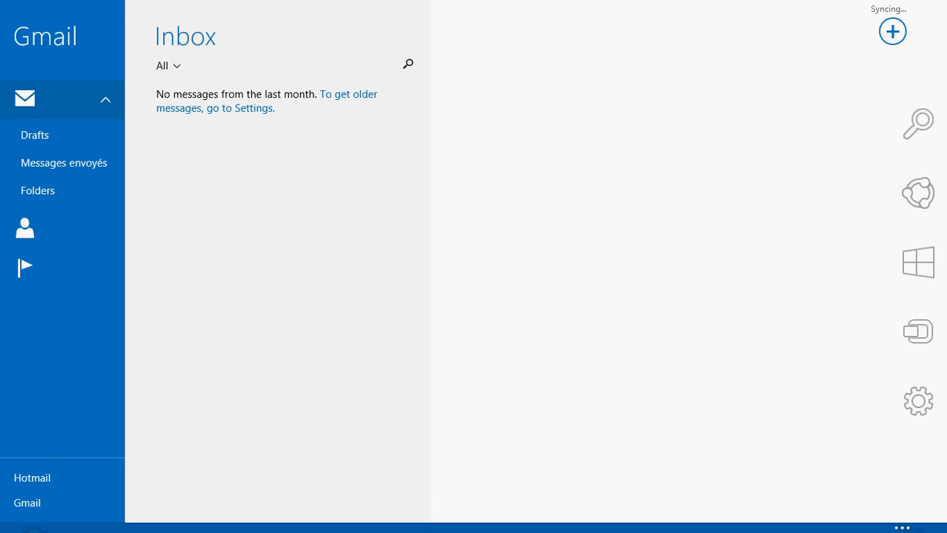
key("super+z")
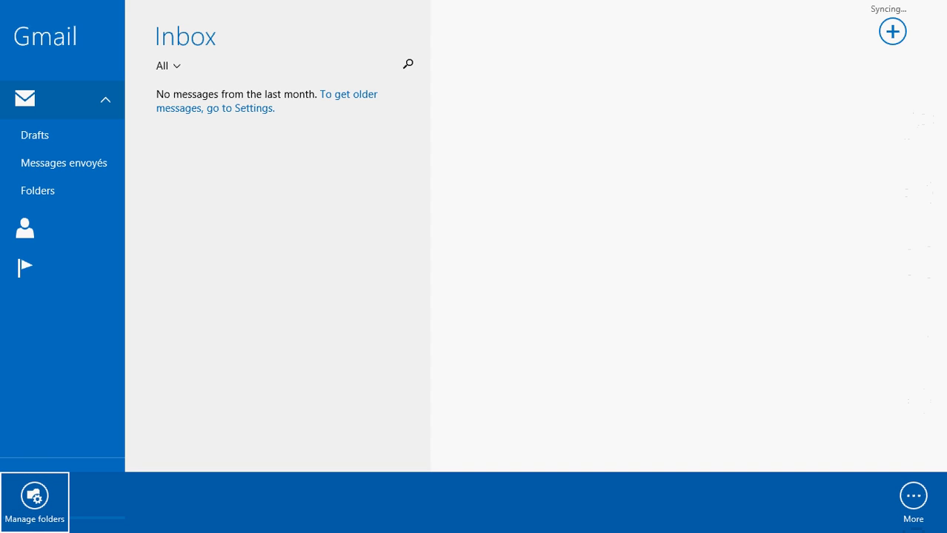
left_click(628, 123)
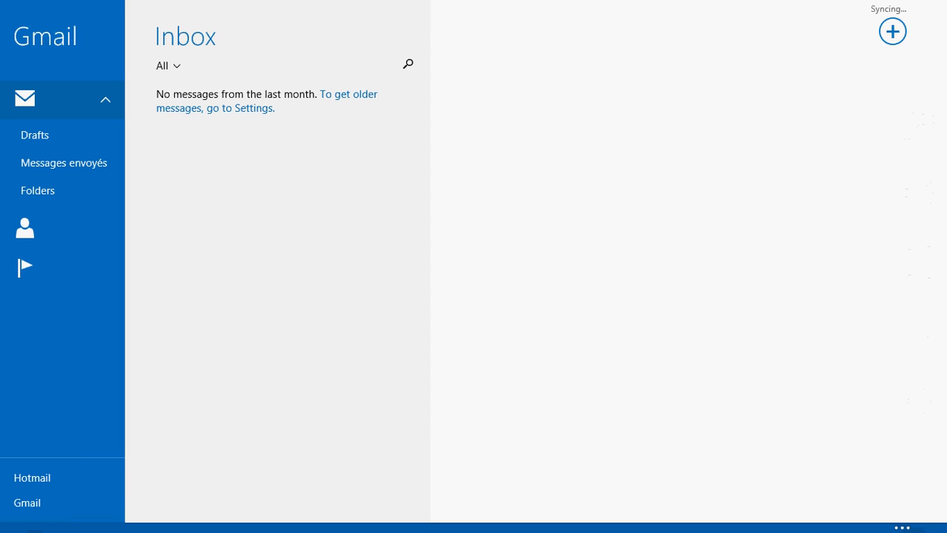
mouse_move(945, 0)
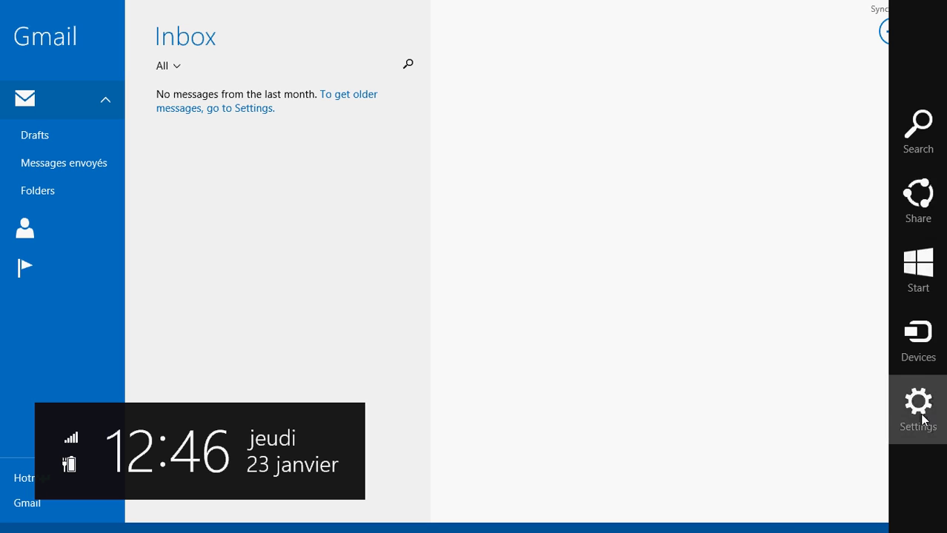
left_click(914, 414)
left_click(772, 123)
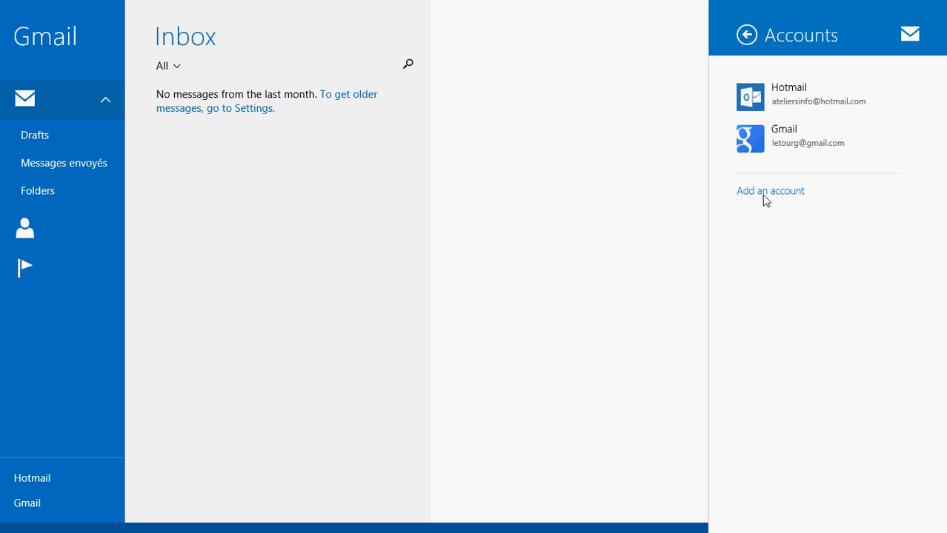
left_click(764, 196)
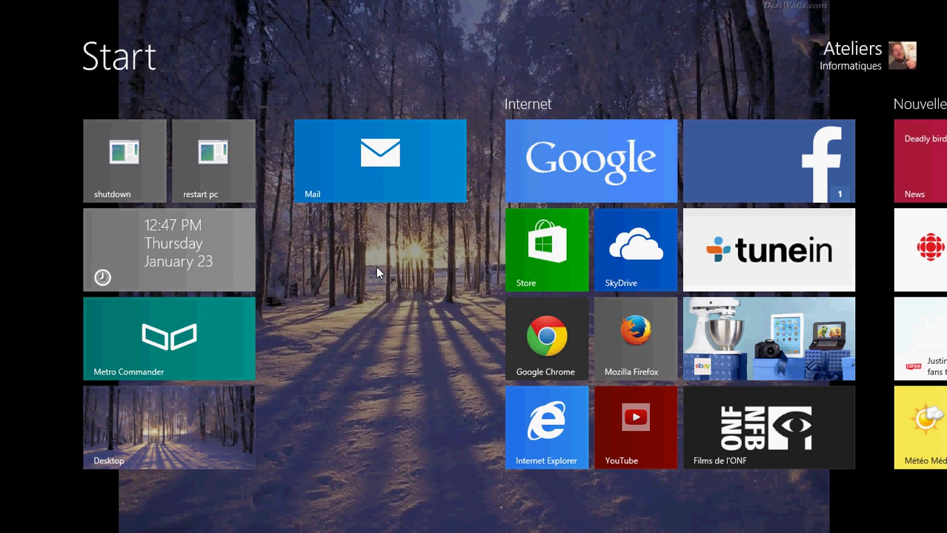
Reopen Mail on the Gmail inbox and go to Settings > Accounts > Add an account
left_click(378, 157)
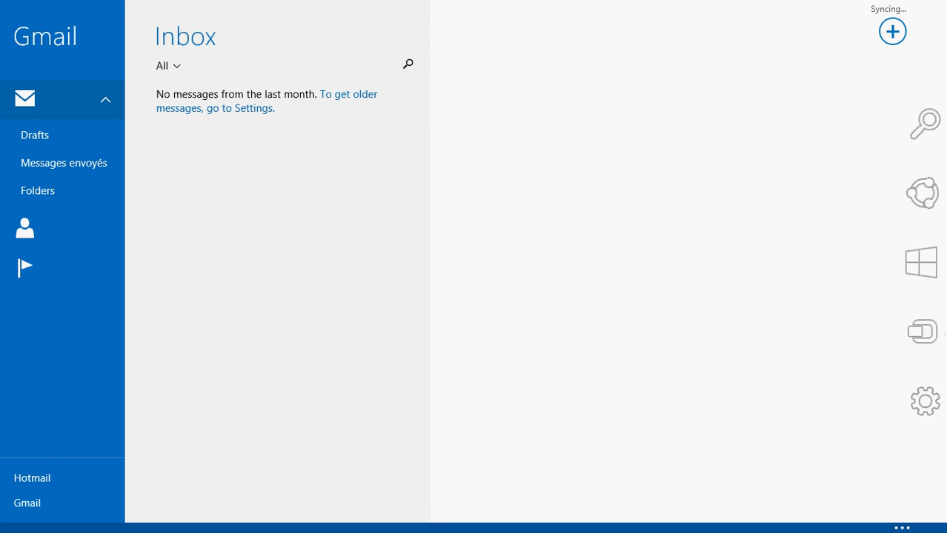
left_click(916, 415)
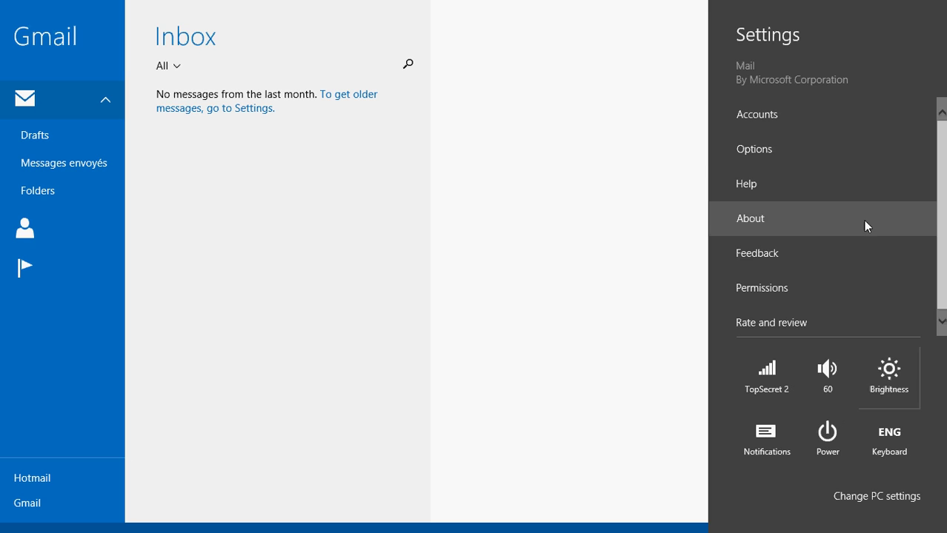
left_click(775, 117)
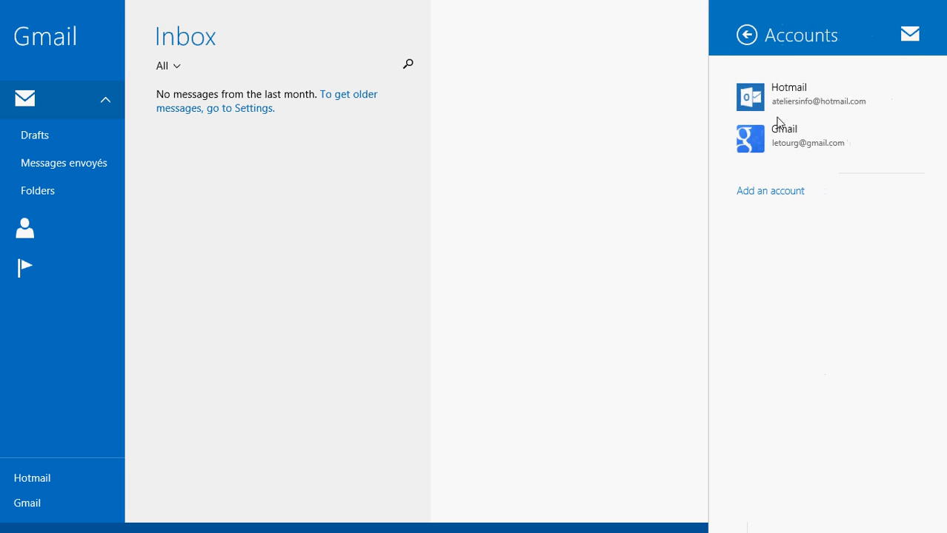
key("super+z")
mouse_move(946, 1)
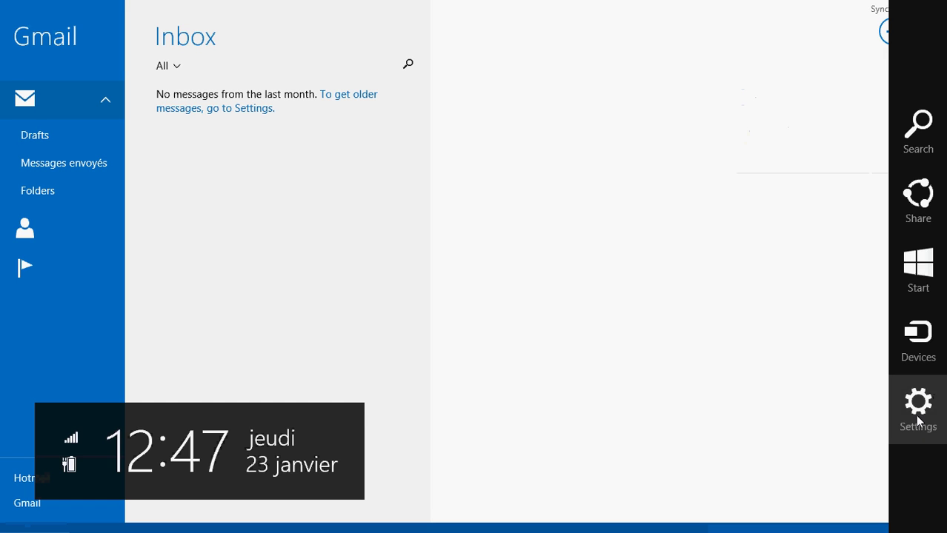
left_click(918, 421)
left_click(793, 115)
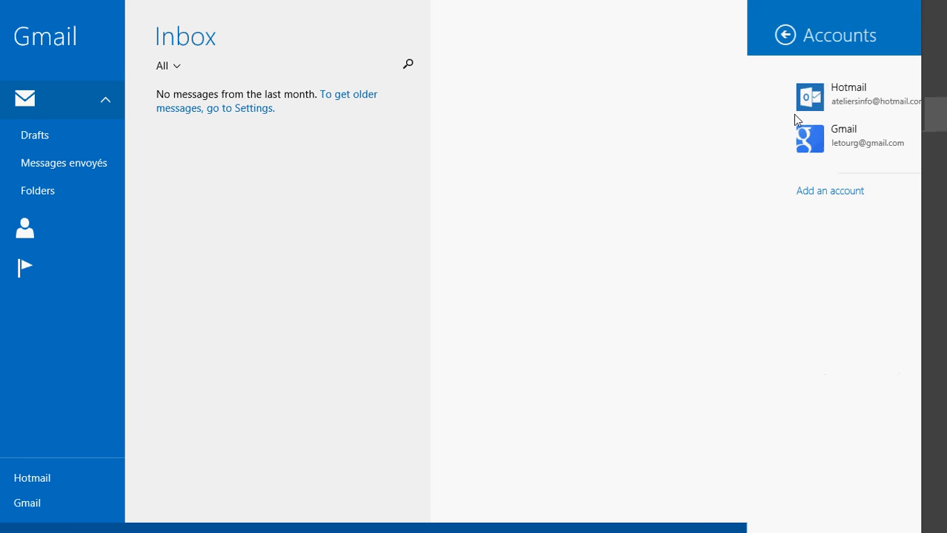
left_click(783, 192)
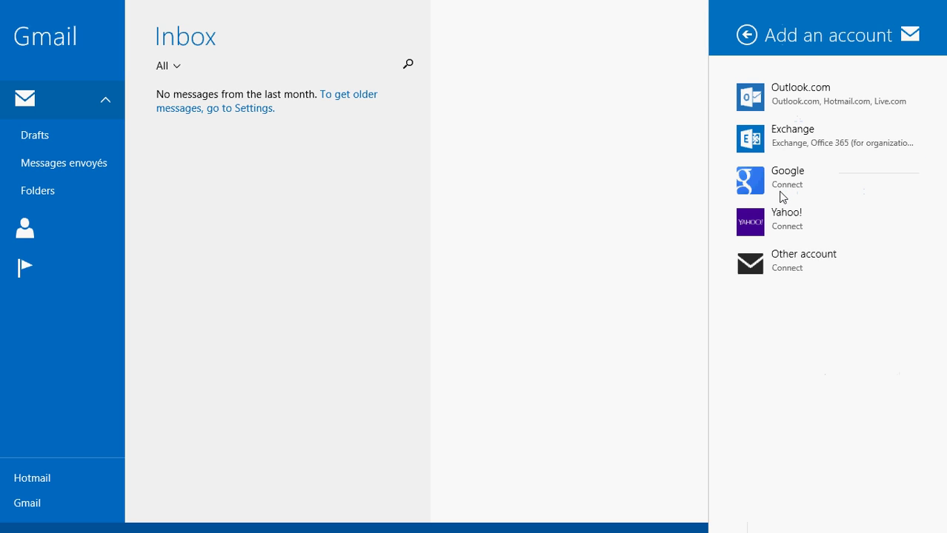
Choose Outlook.com, enter the account's email address and password, and try to connect
left_click(791, 105)
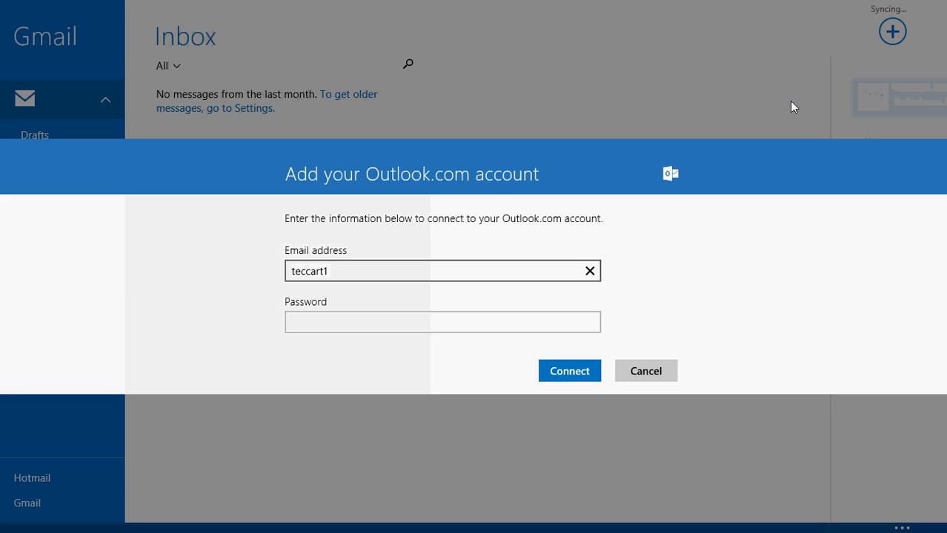
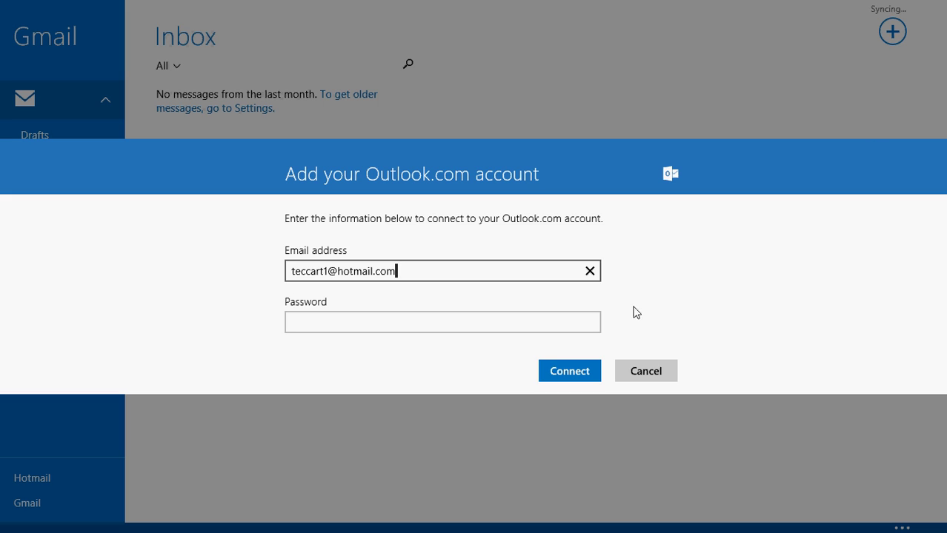
left_click(571, 326)
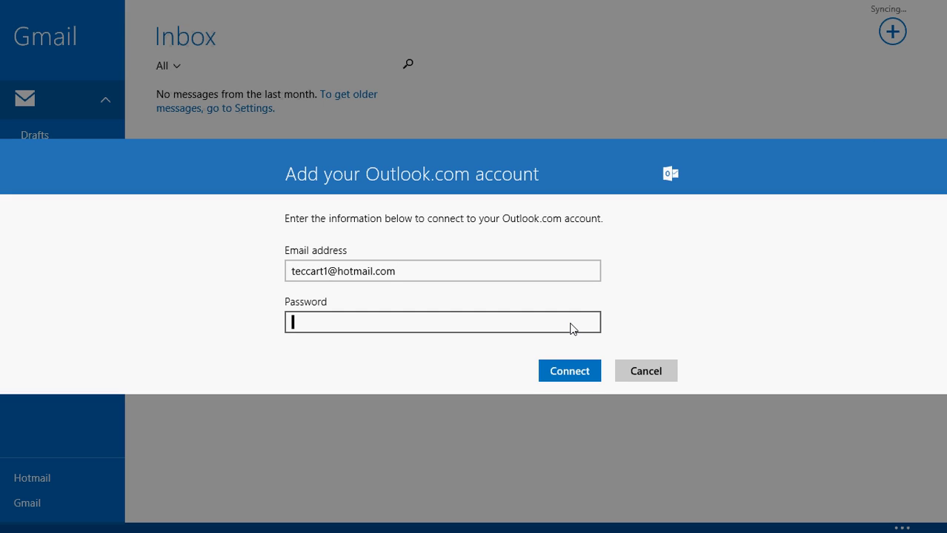
type("••••••••")
left_click(563, 370)
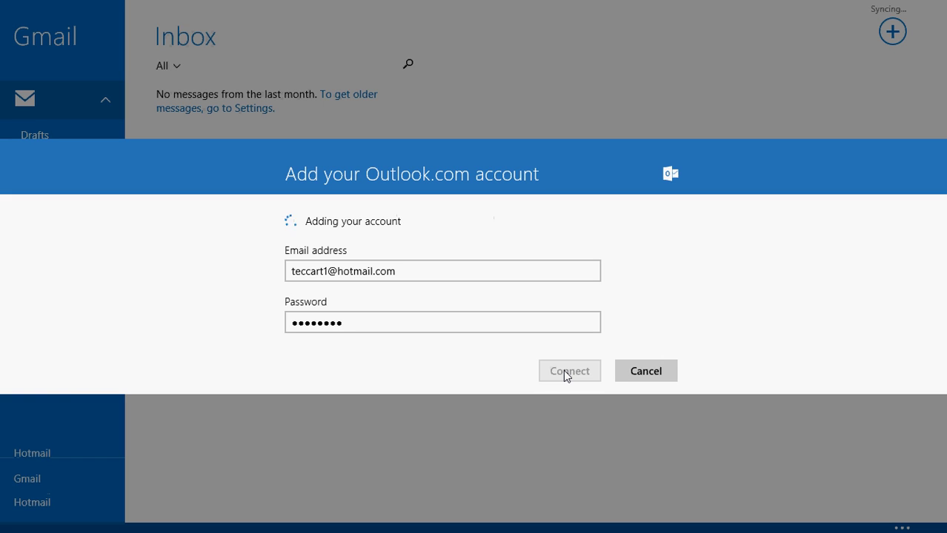
Retype the password twice and retry connecting, which still reports 'Unable to connect'
left_click(376, 332)
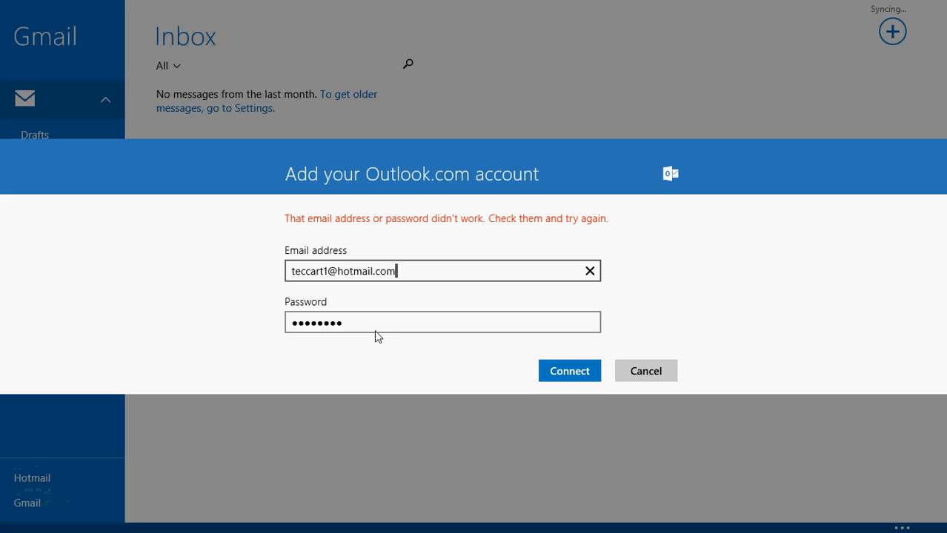
key("Tab")
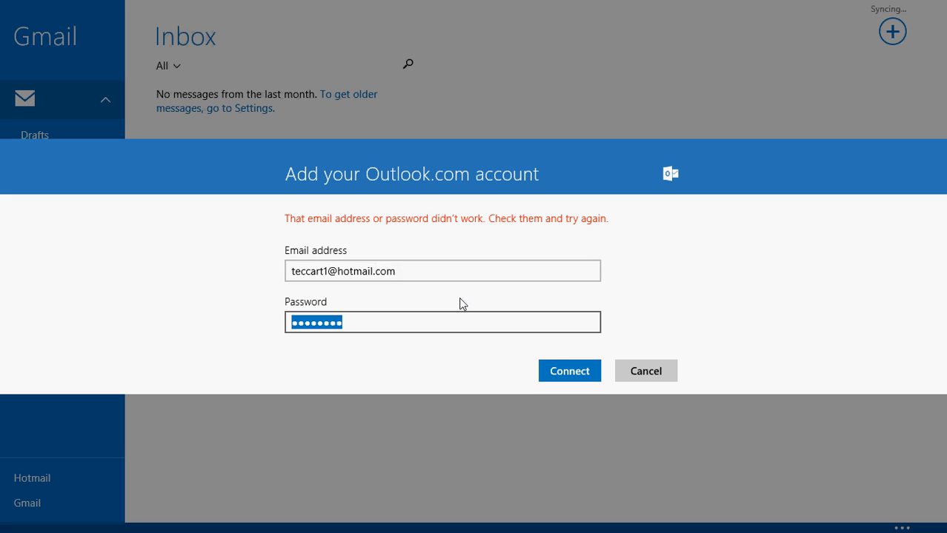
type("*****")
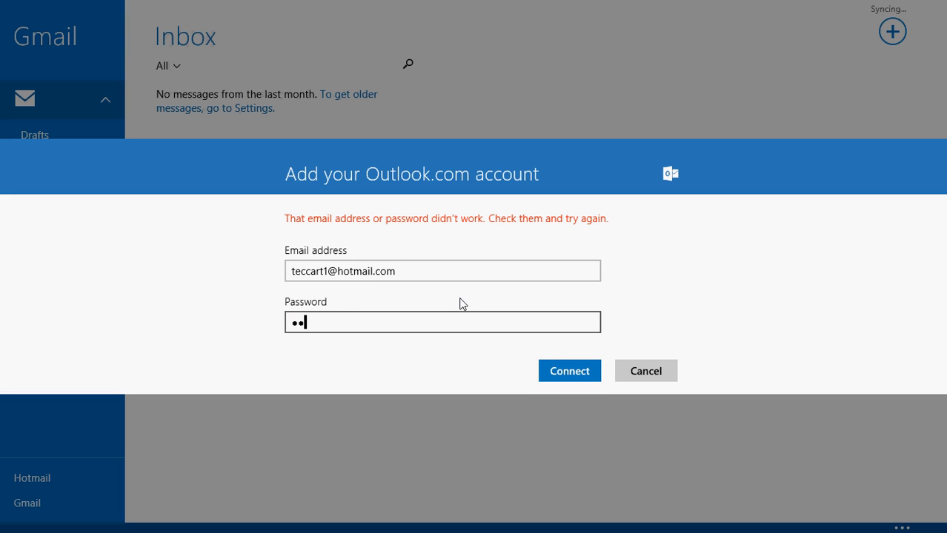
type("*****")
left_click(572, 371)
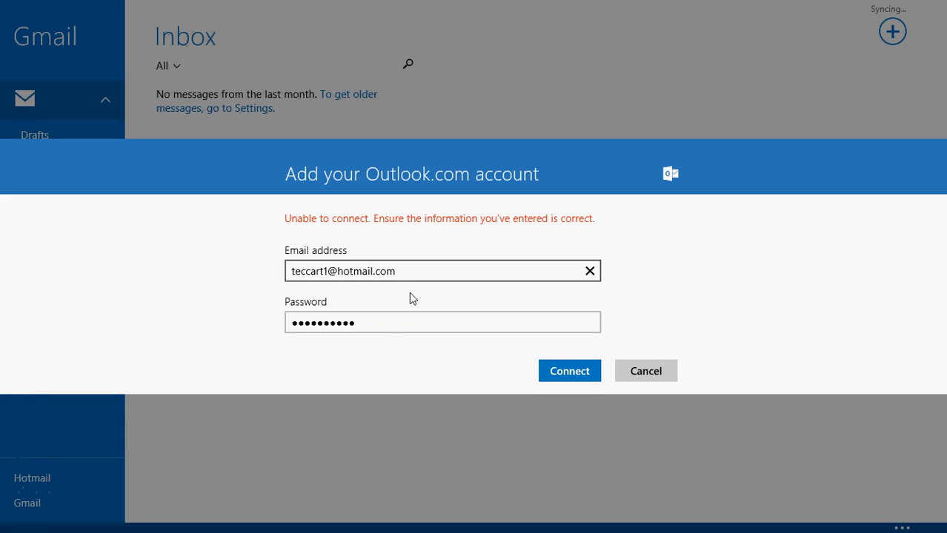
double_click(376, 325)
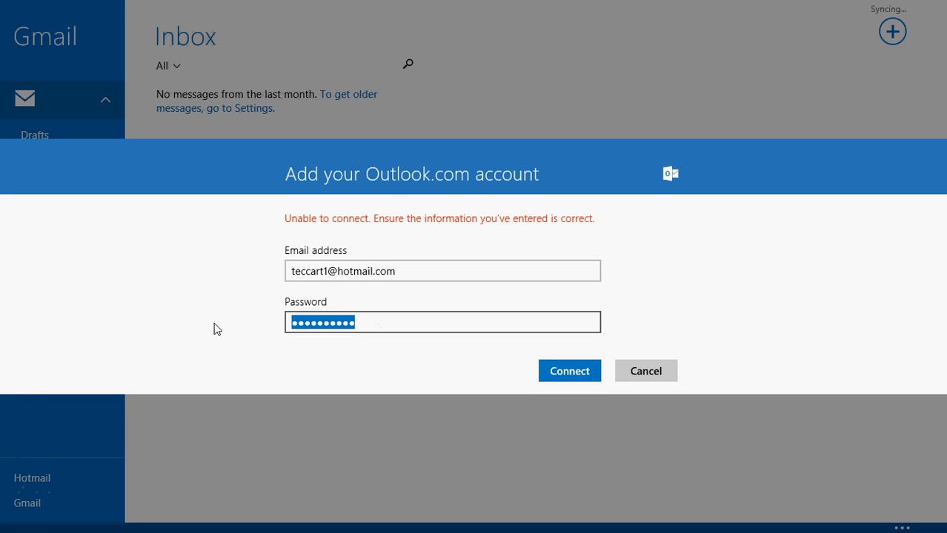
type("******")
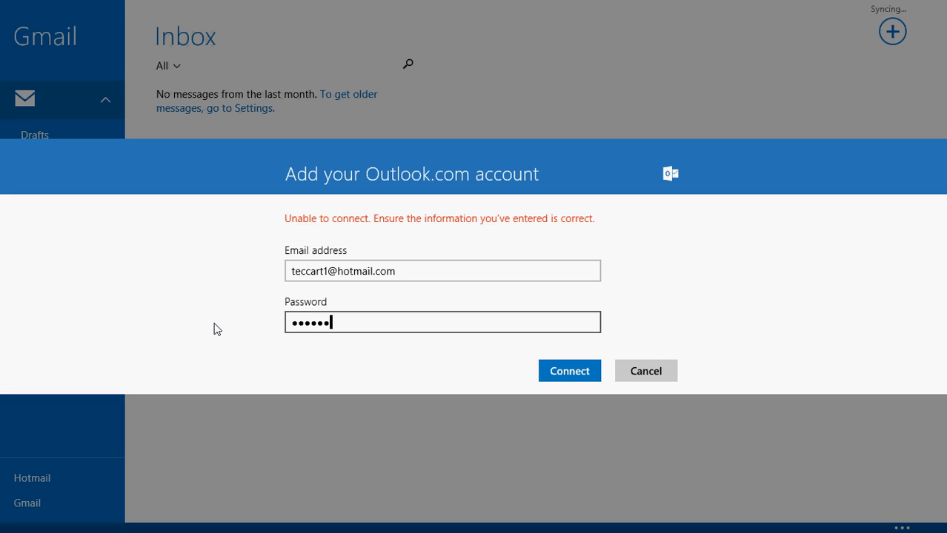
type("**")
left_click(561, 377)
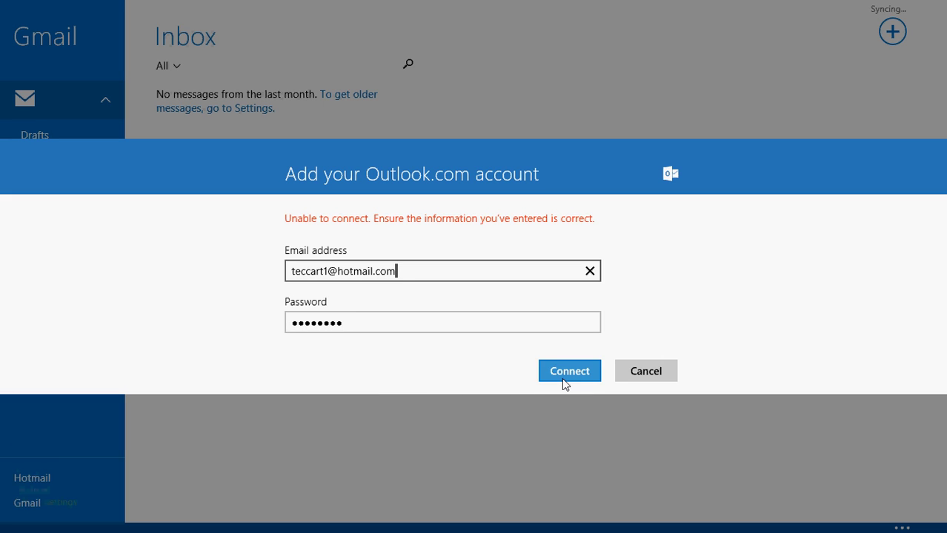
Cancel adding the Outlook.com account and go back to the Start screen
left_click(658, 380)
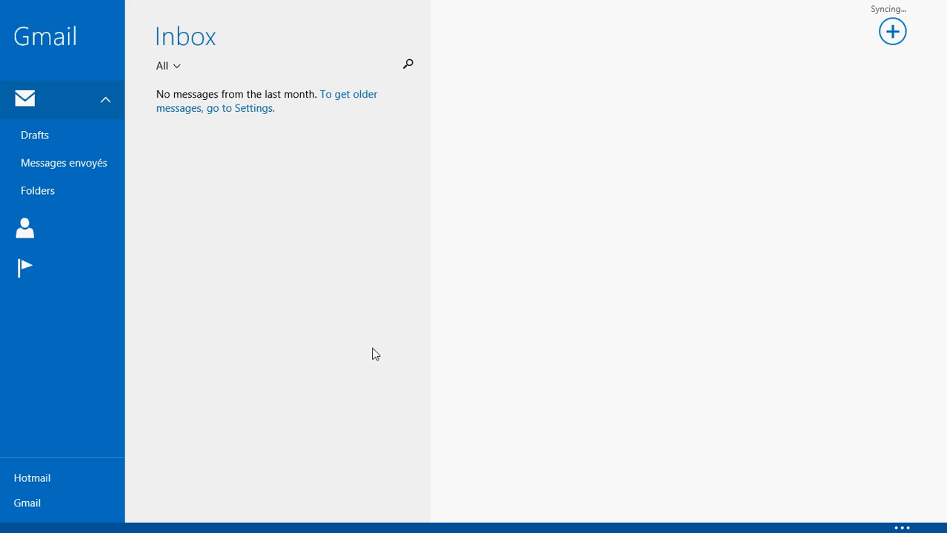
key("super")
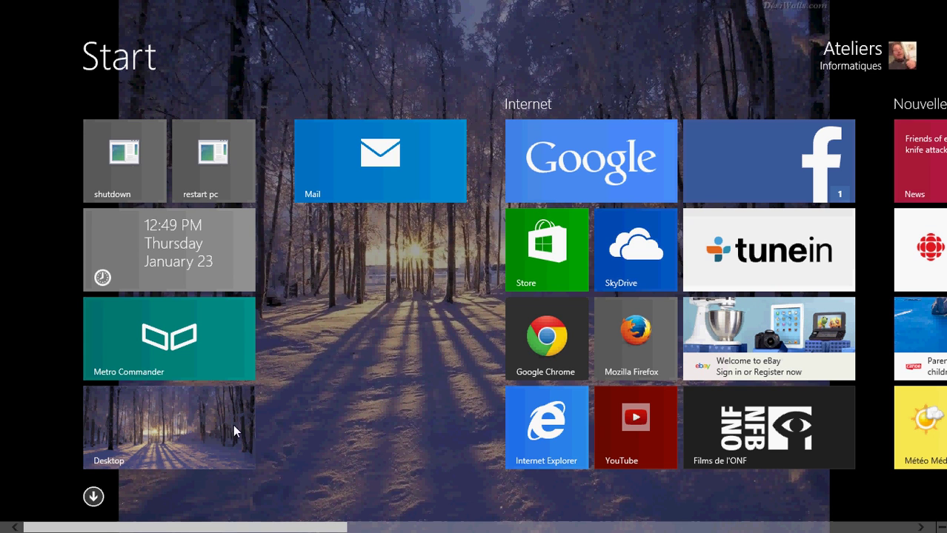
Switch from the Start screen to the desktop via the Desktop tile
left_click(203, 439)
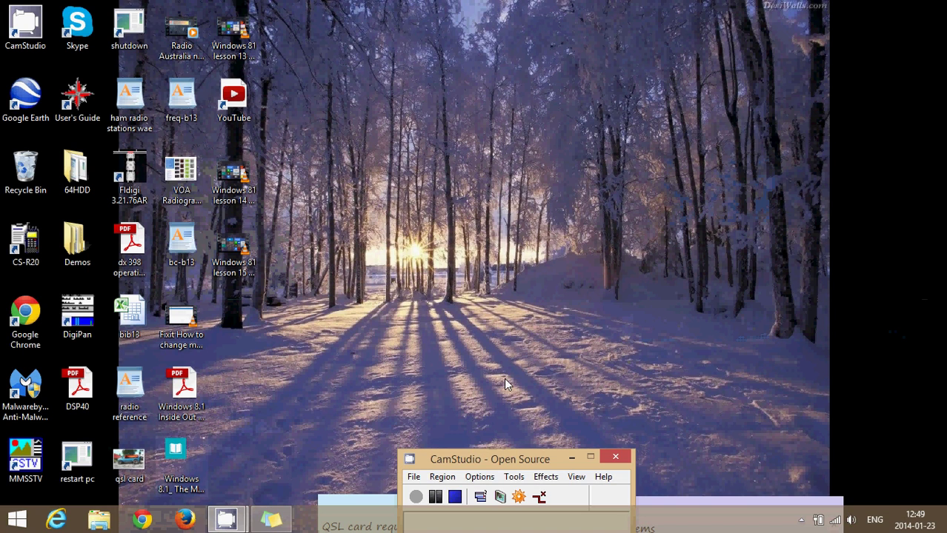